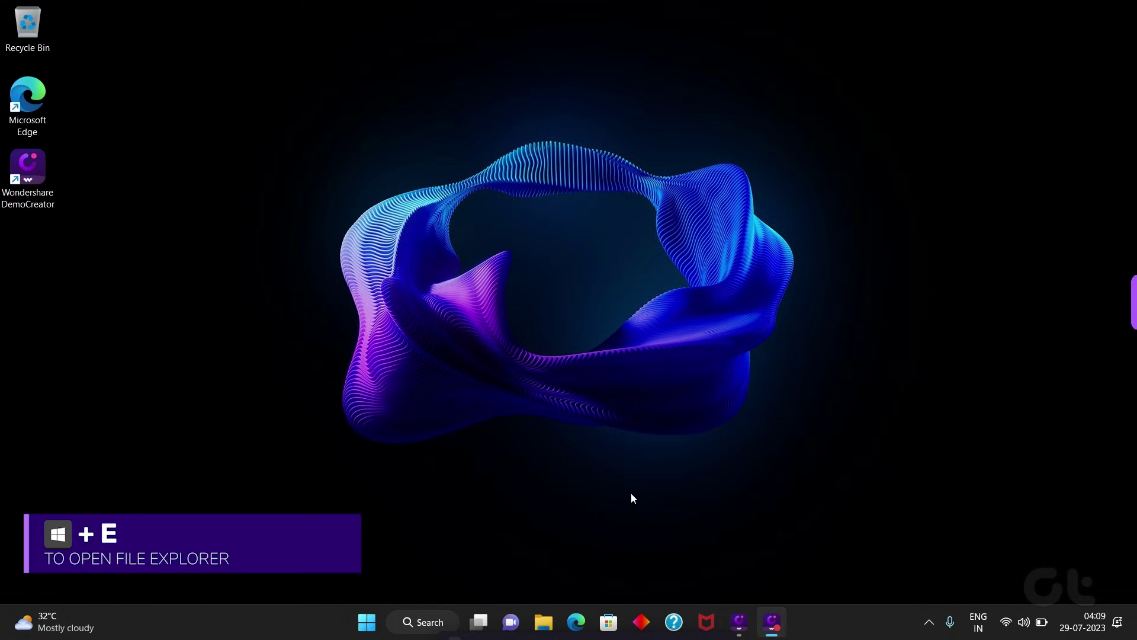
Open a maximized File Explorer at Windows (C:) > Program Files and bring up the View > Show options
key("super+e")
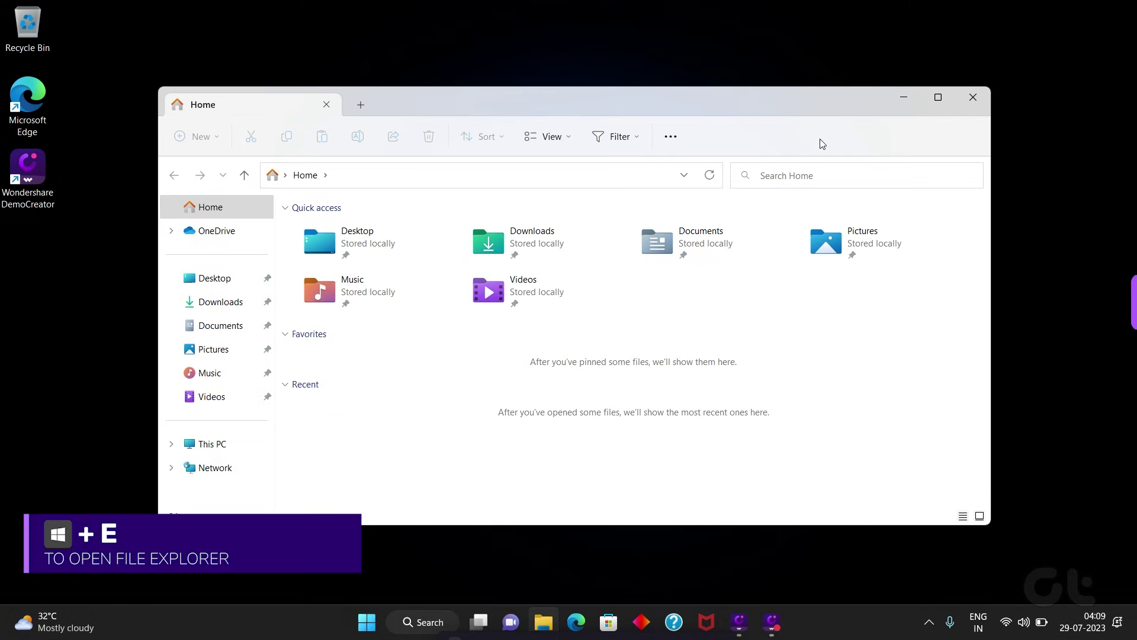
double_click(844, 98)
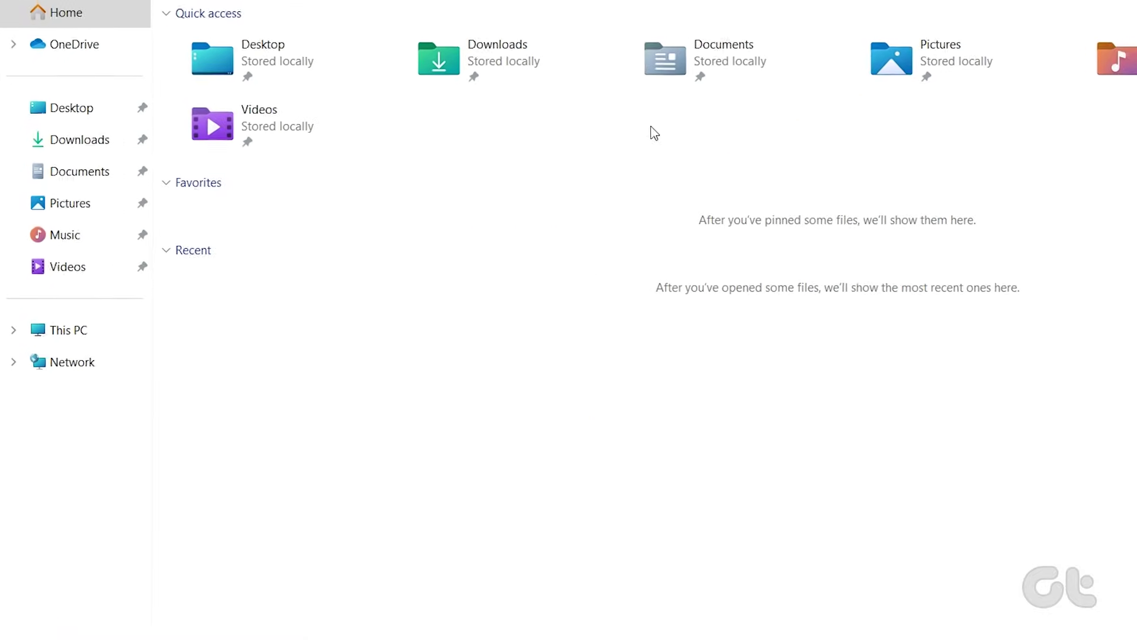
left_click(14, 324)
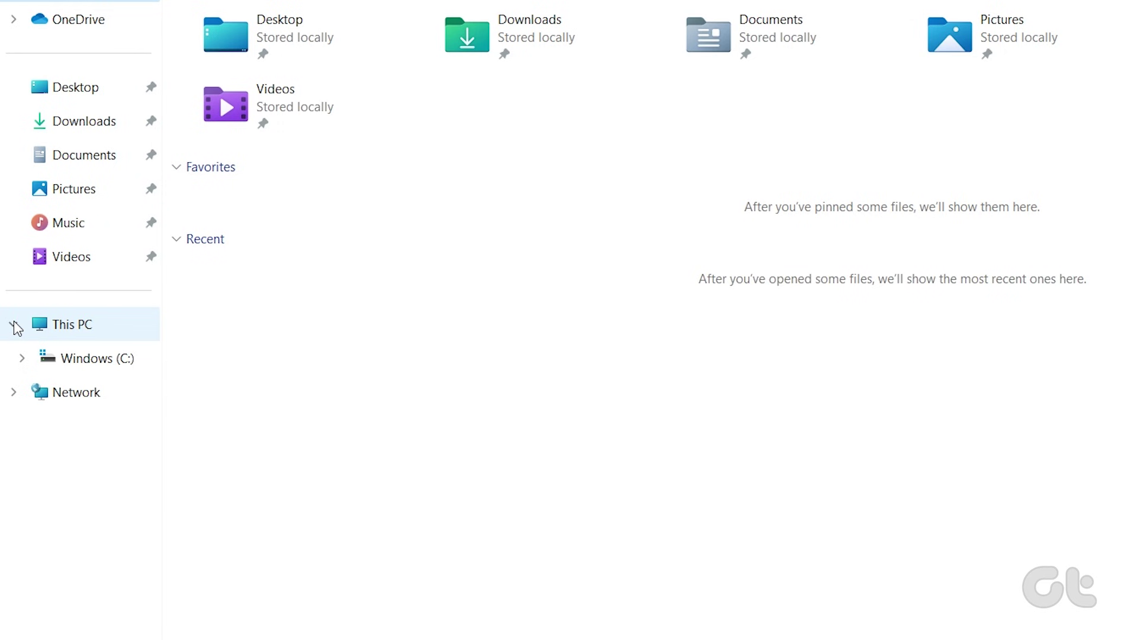
left_click(22, 358)
left_click(79, 432)
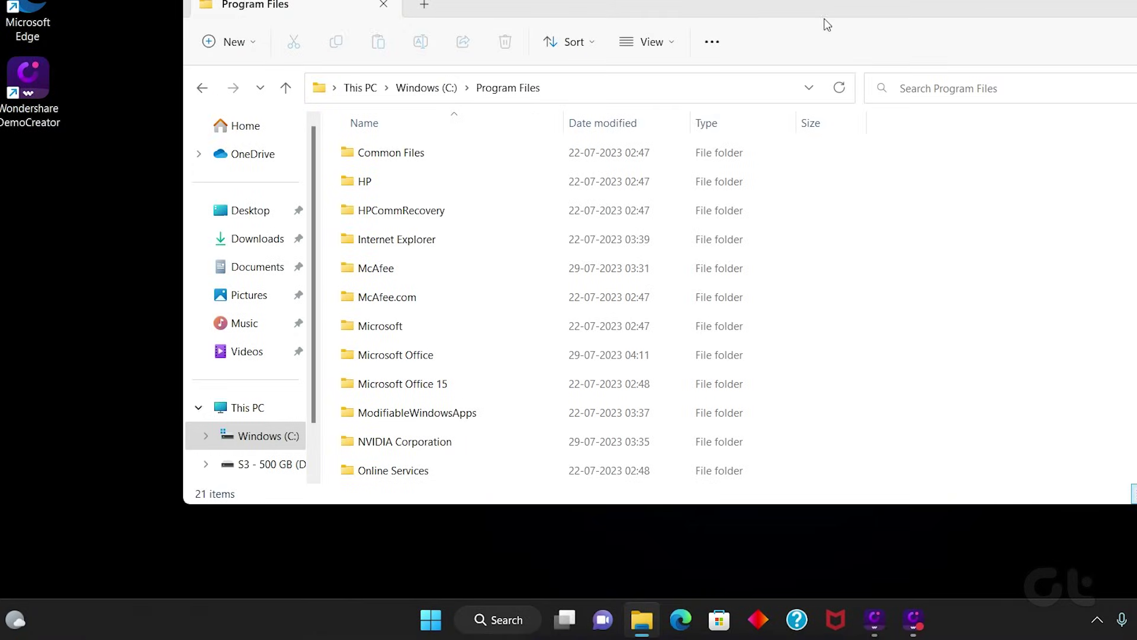
left_click(672, 43)
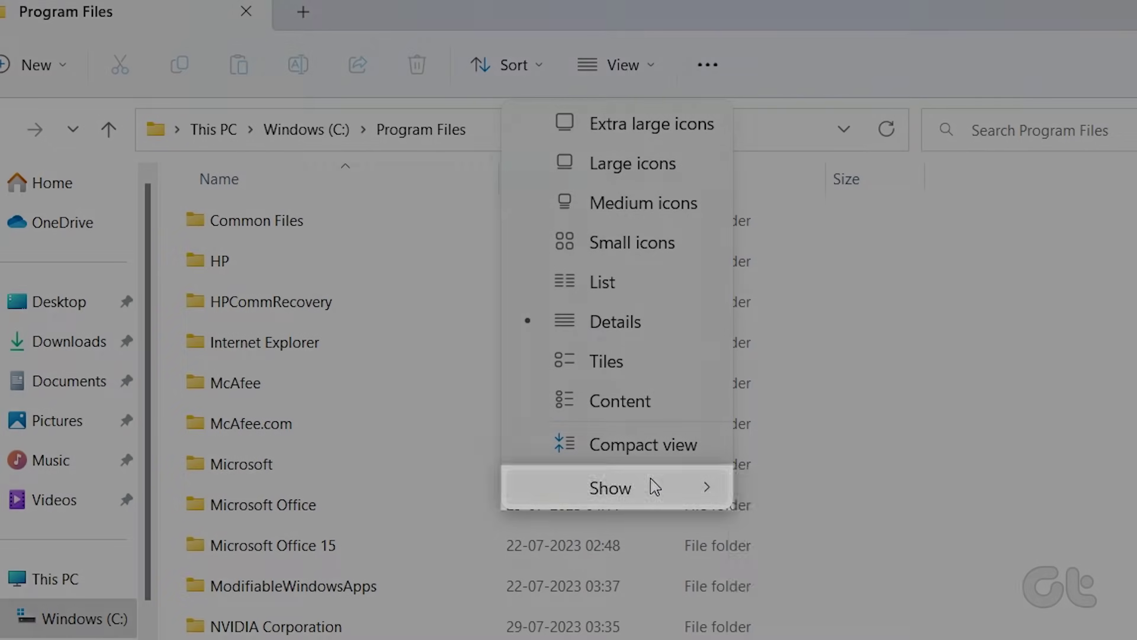
mouse_move(651, 485)
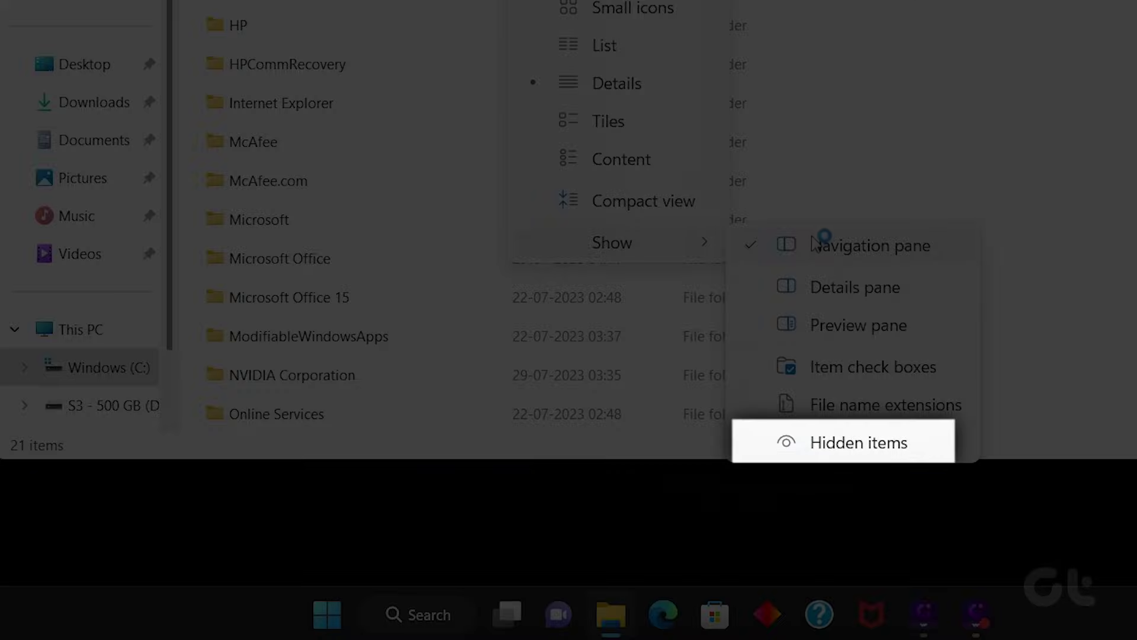
Turn on Hidden items, then try opening WindowsApps and continue past the access prompt
left_click(837, 444)
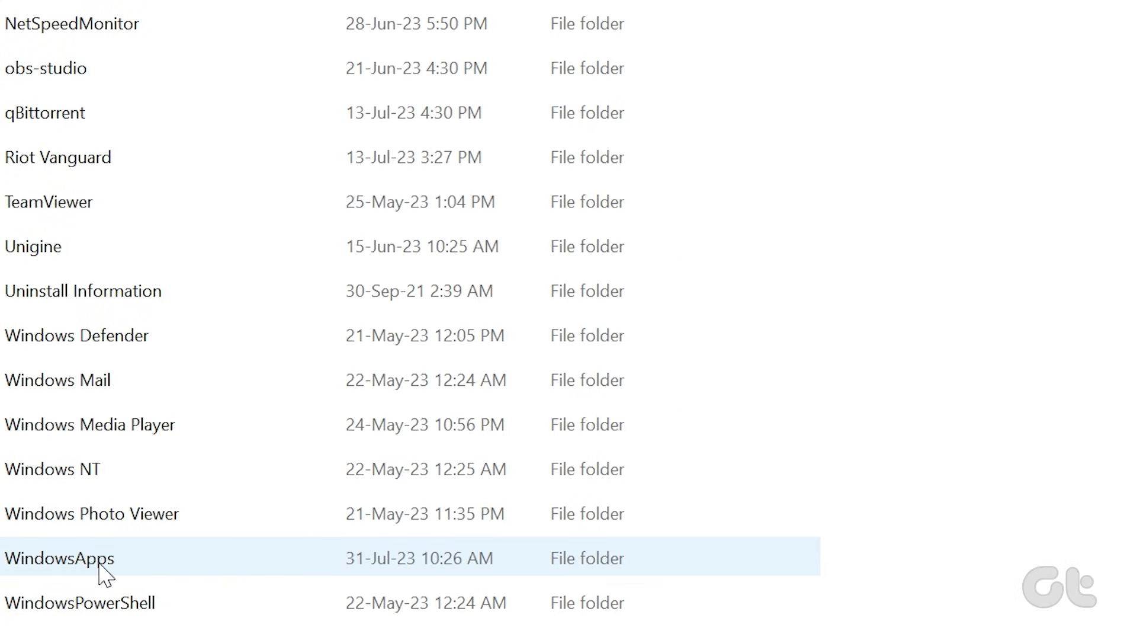
left_click(103, 569)
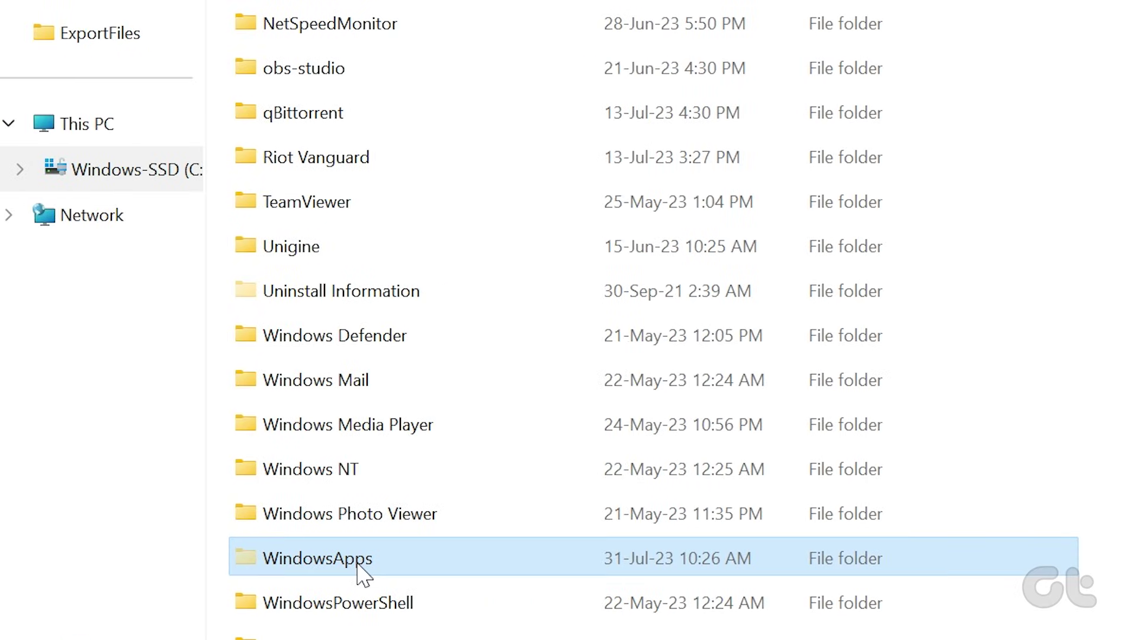
double_click(359, 566)
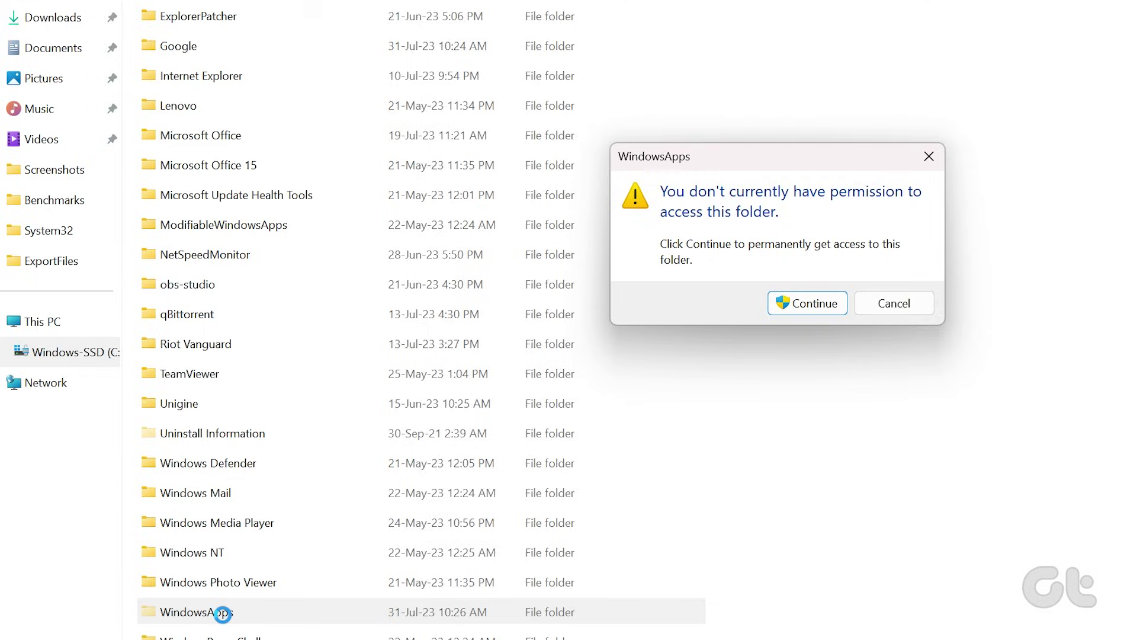
left_click(797, 303)
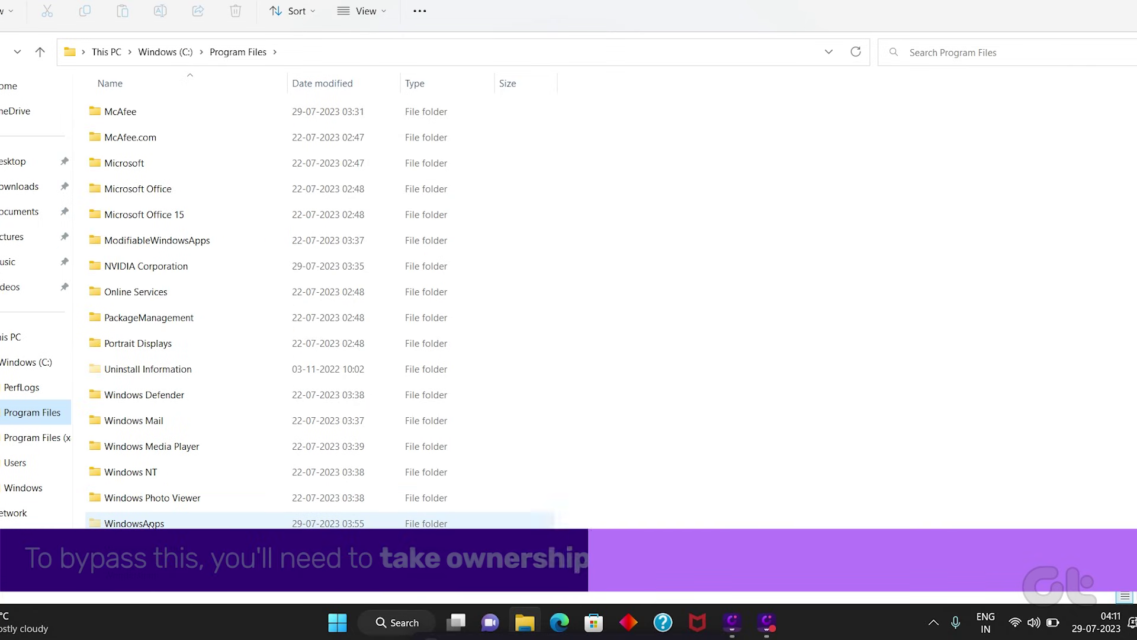
Go from the WindowsApps folder's Properties, Security tab, to Advanced Security Settings
right_click(151, 524)
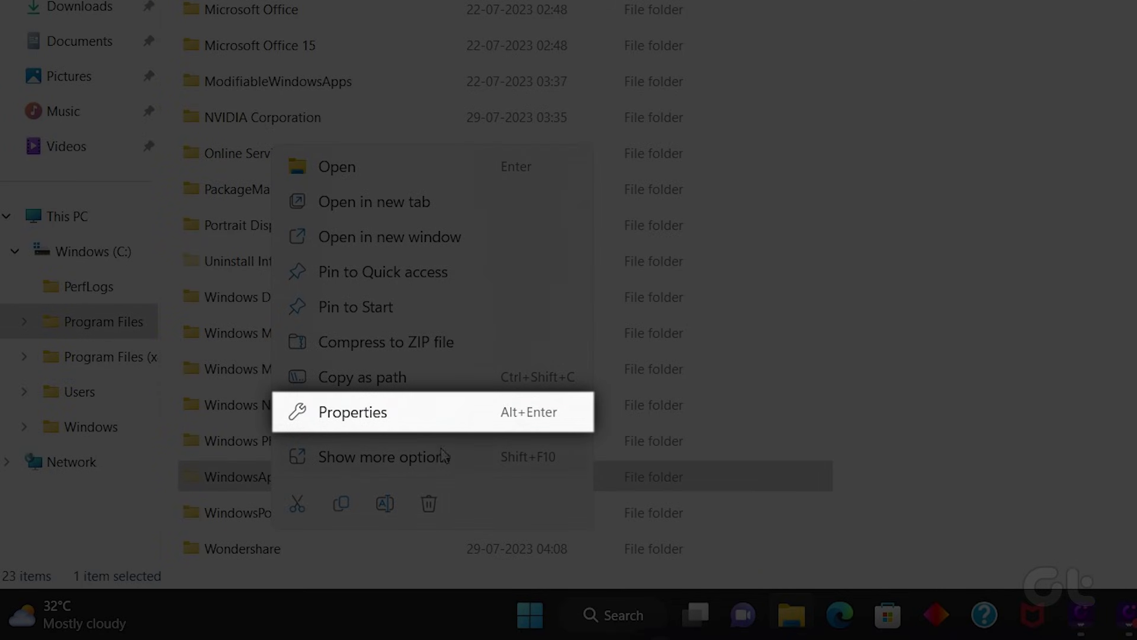
left_click(457, 413)
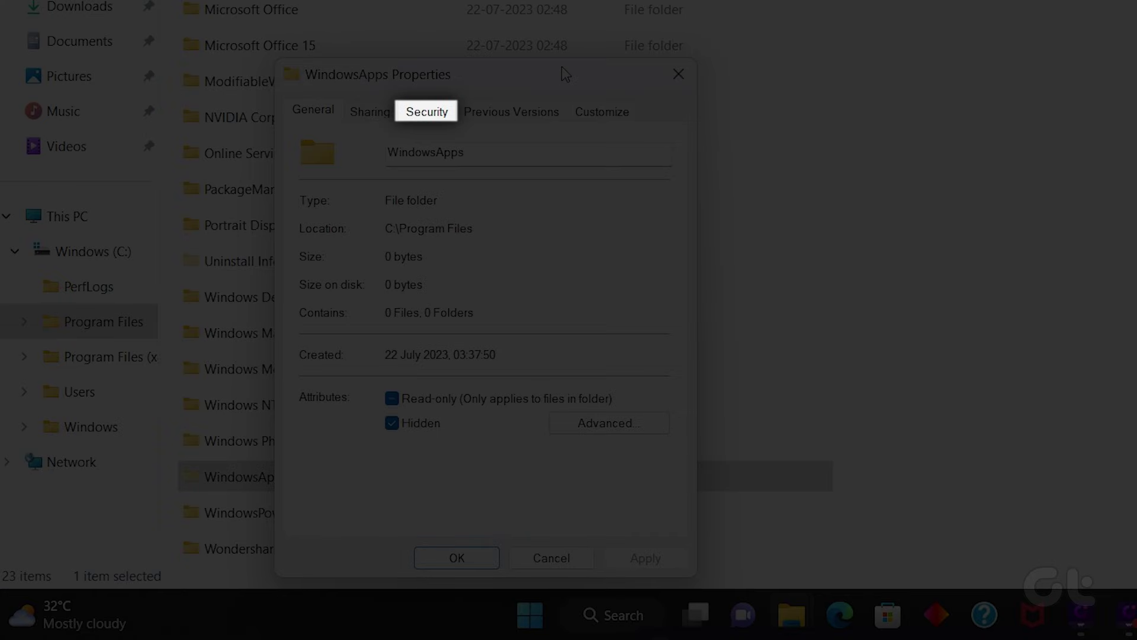
left_click(435, 114)
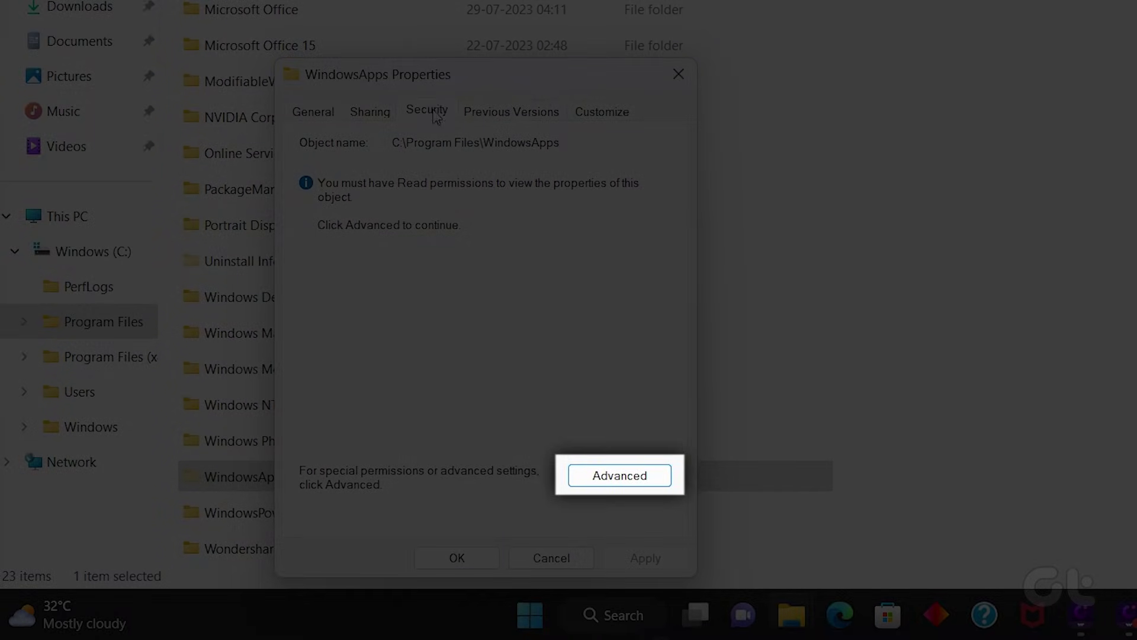
left_click(638, 474)
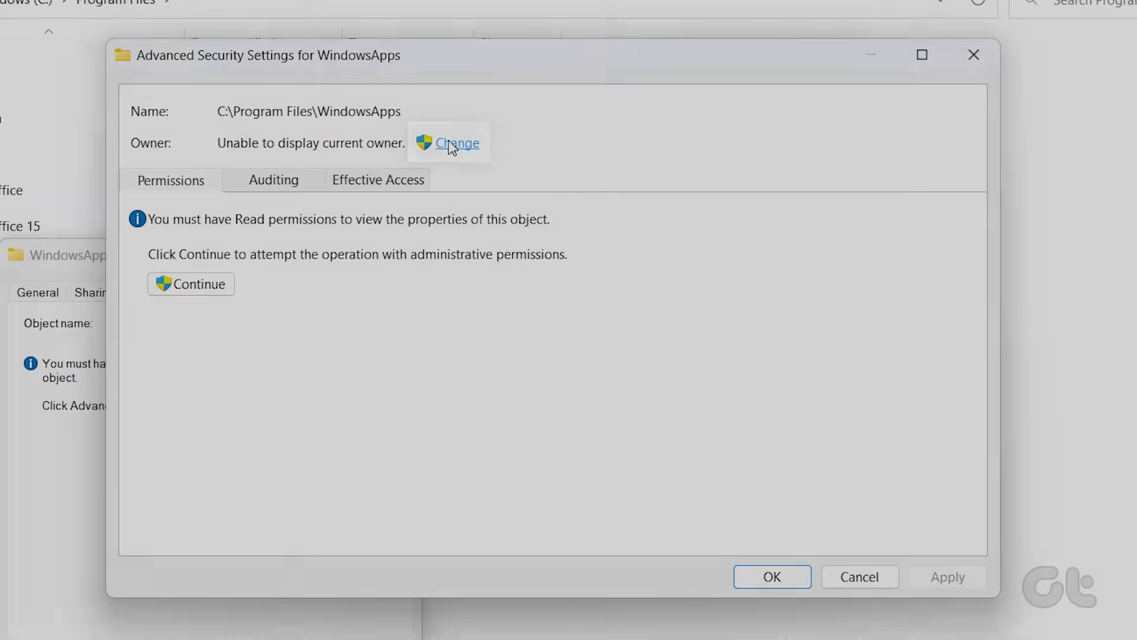
Change the WindowsApps owner by finding and selecting the Administrator account
left_click(449, 142)
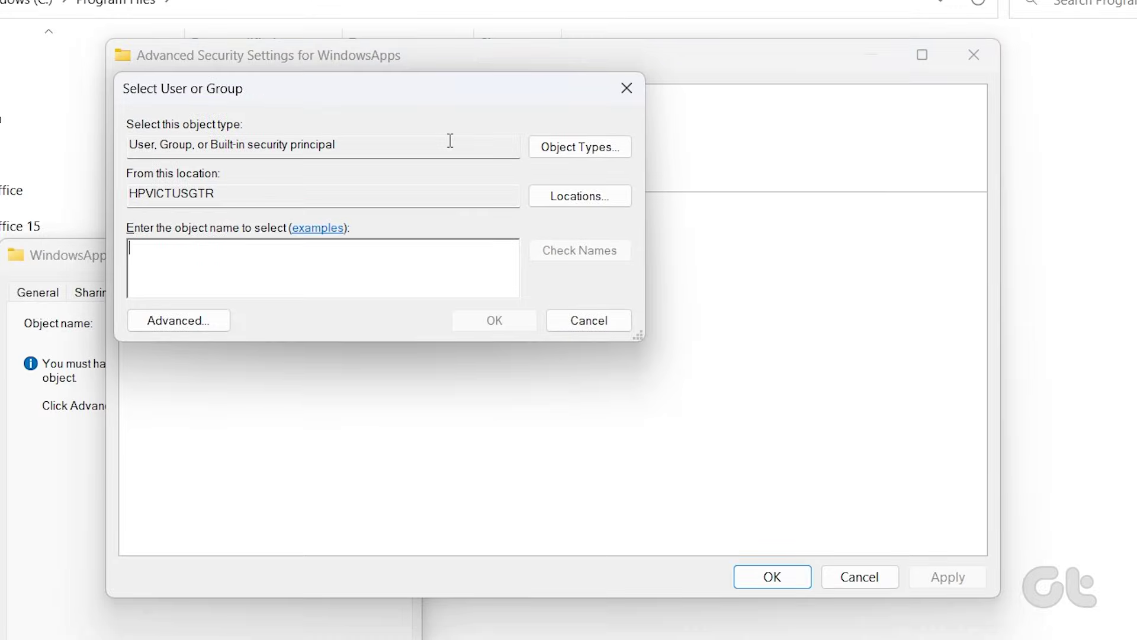
left_click(177, 323)
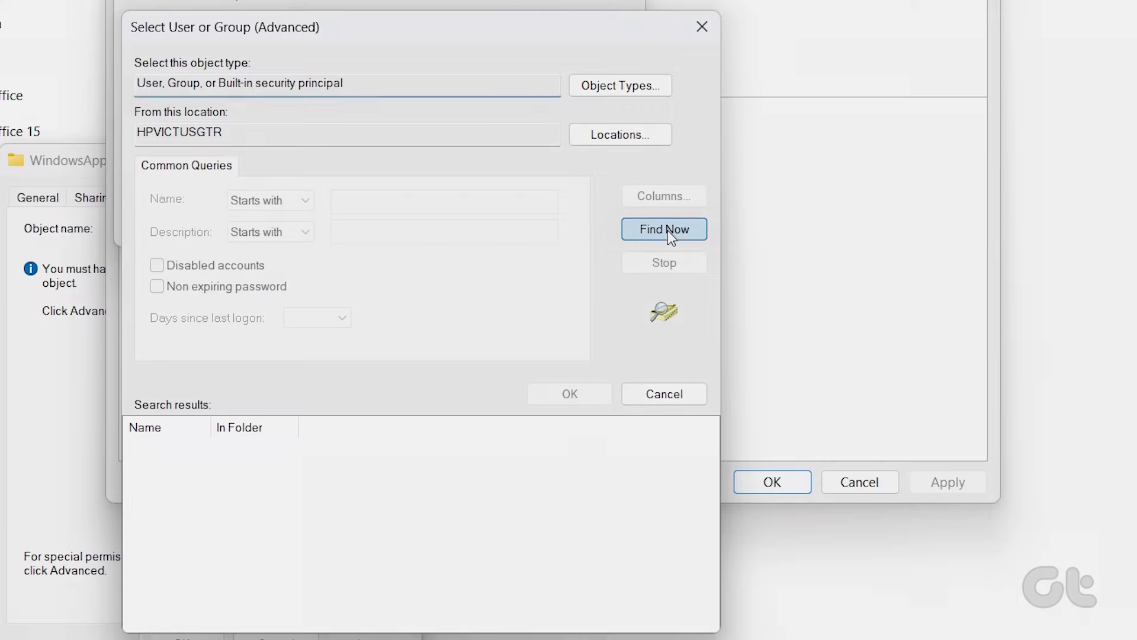
left_click(667, 229)
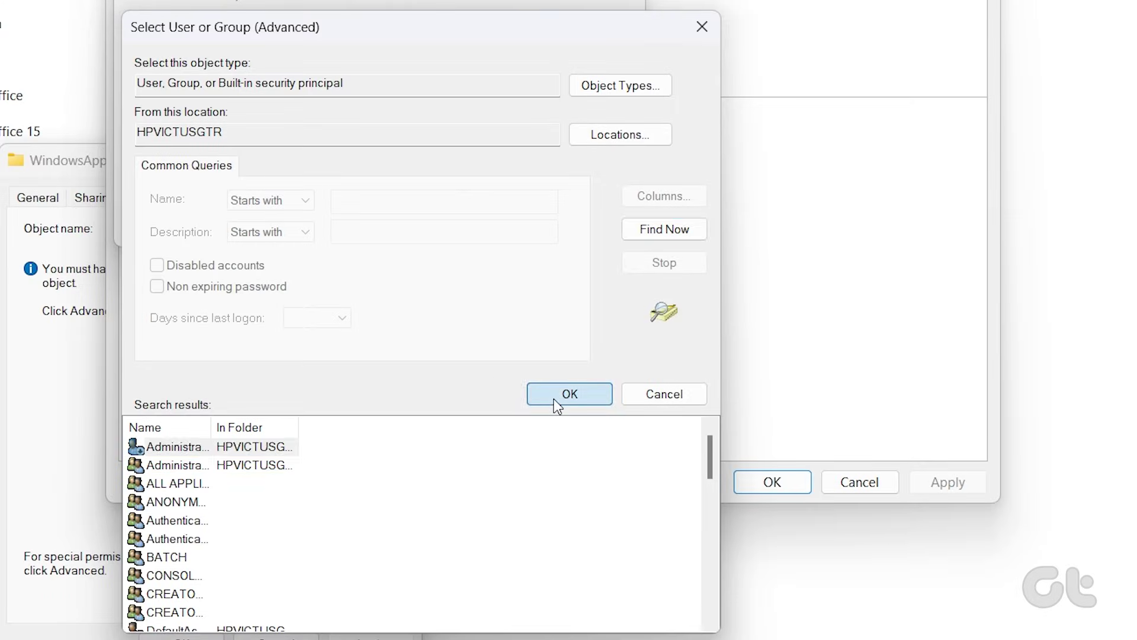
left_click(557, 398)
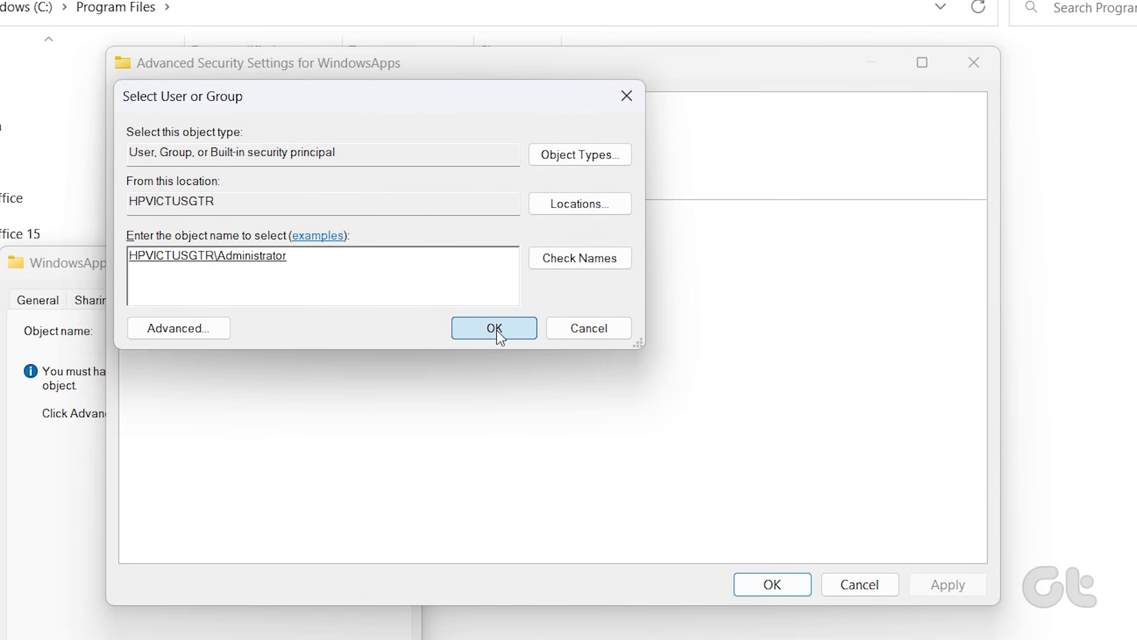
left_click(496, 227)
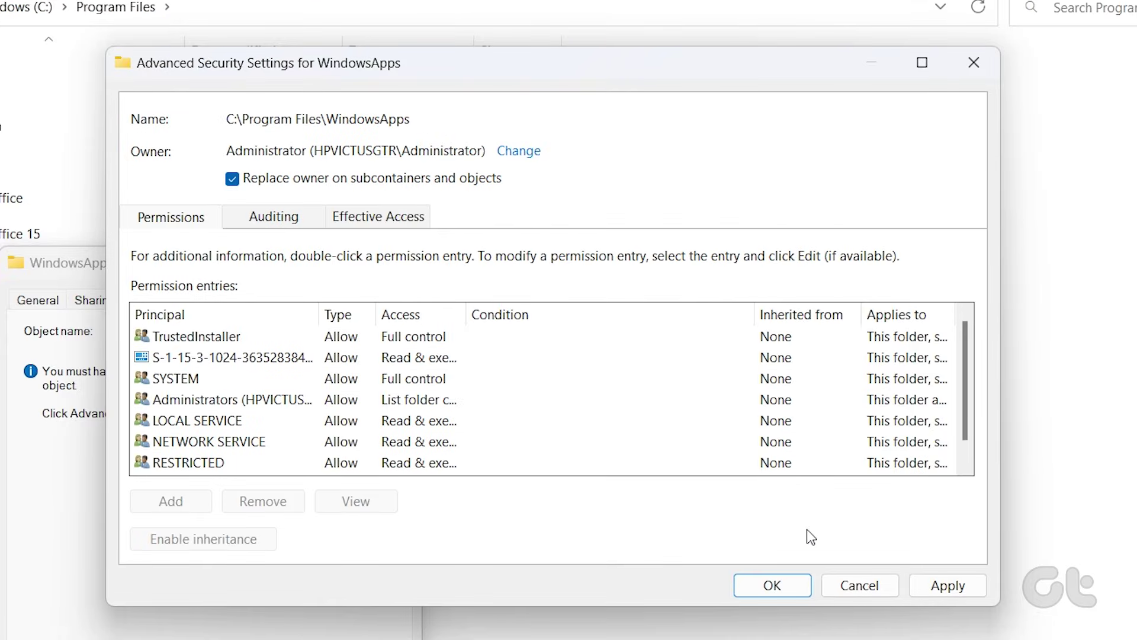
Replace the owner on all subcontainers and objects, apply it, and close the security windows
left_click(944, 586)
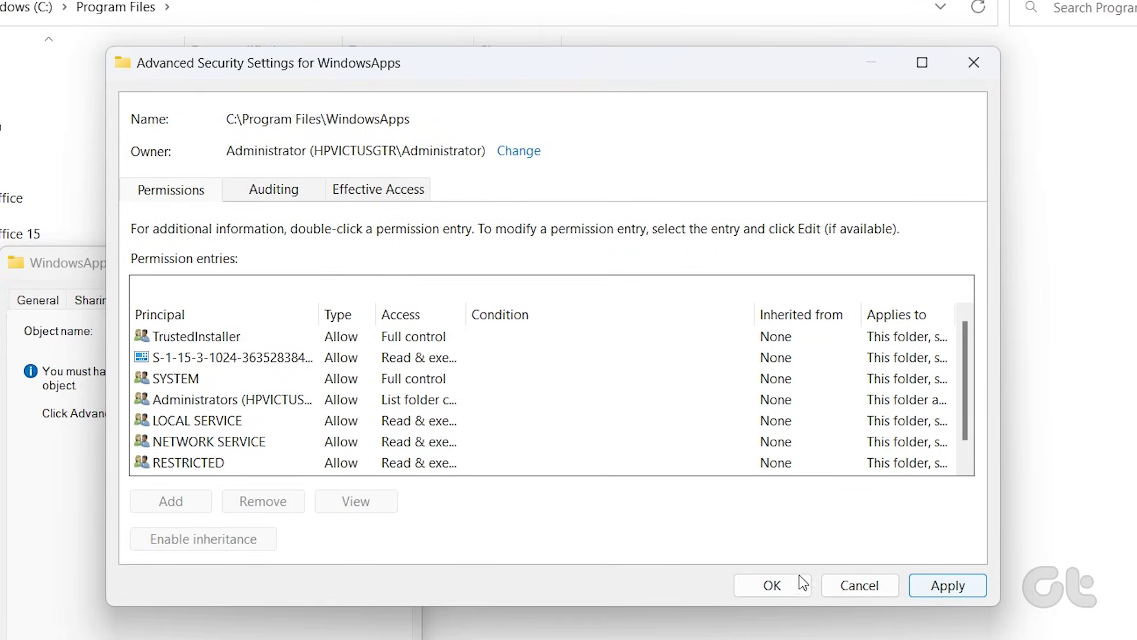
left_click(773, 586)
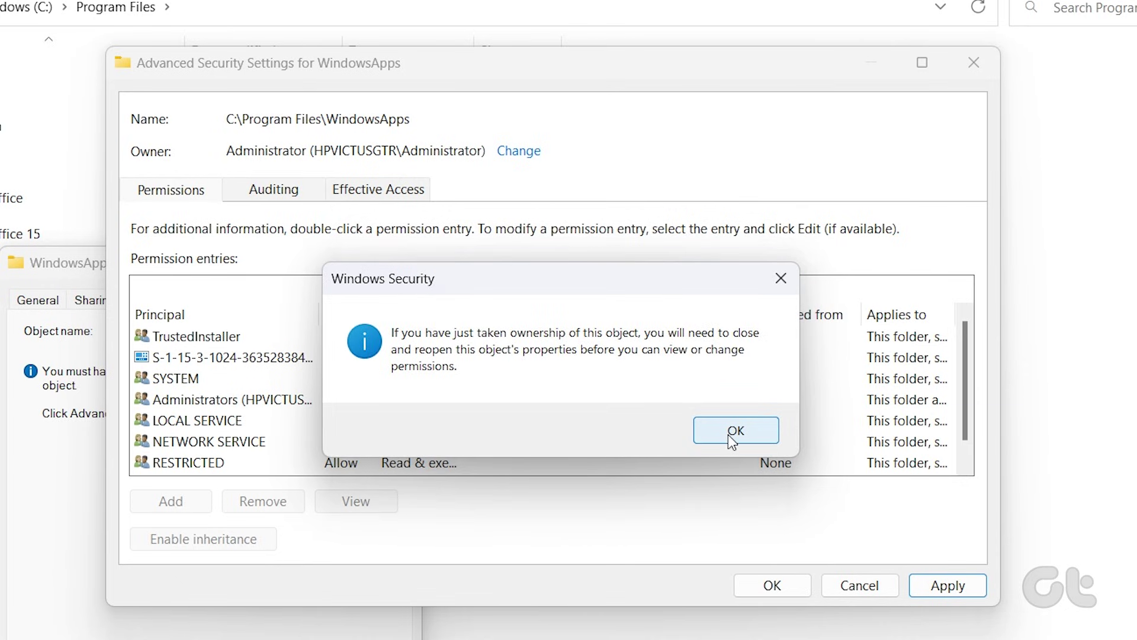
left_click(730, 432)
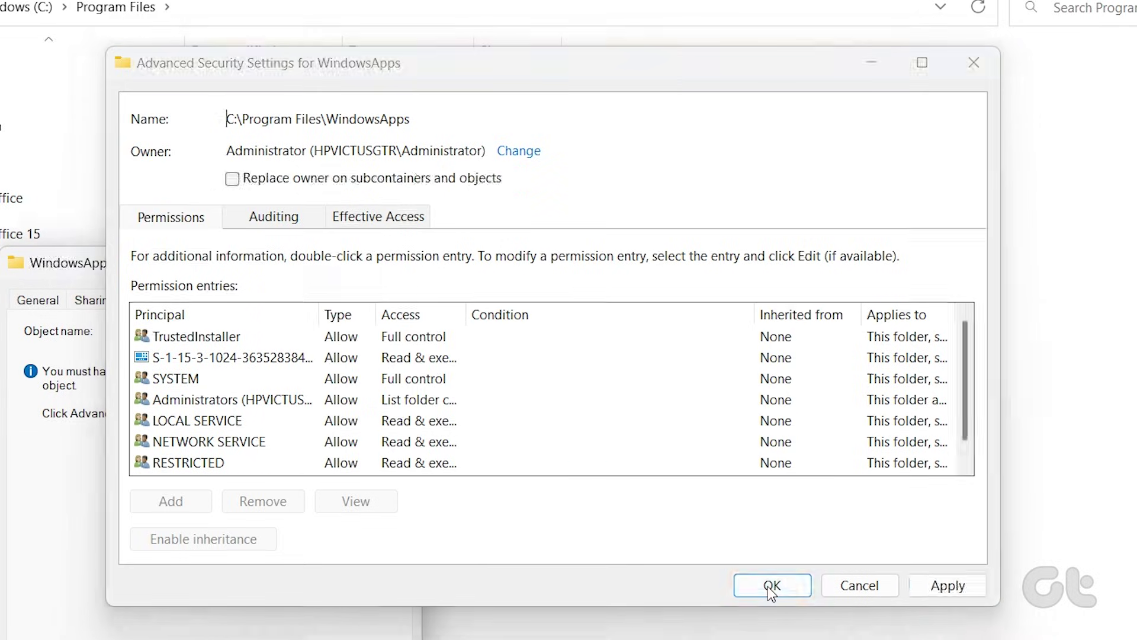
left_click(771, 586)
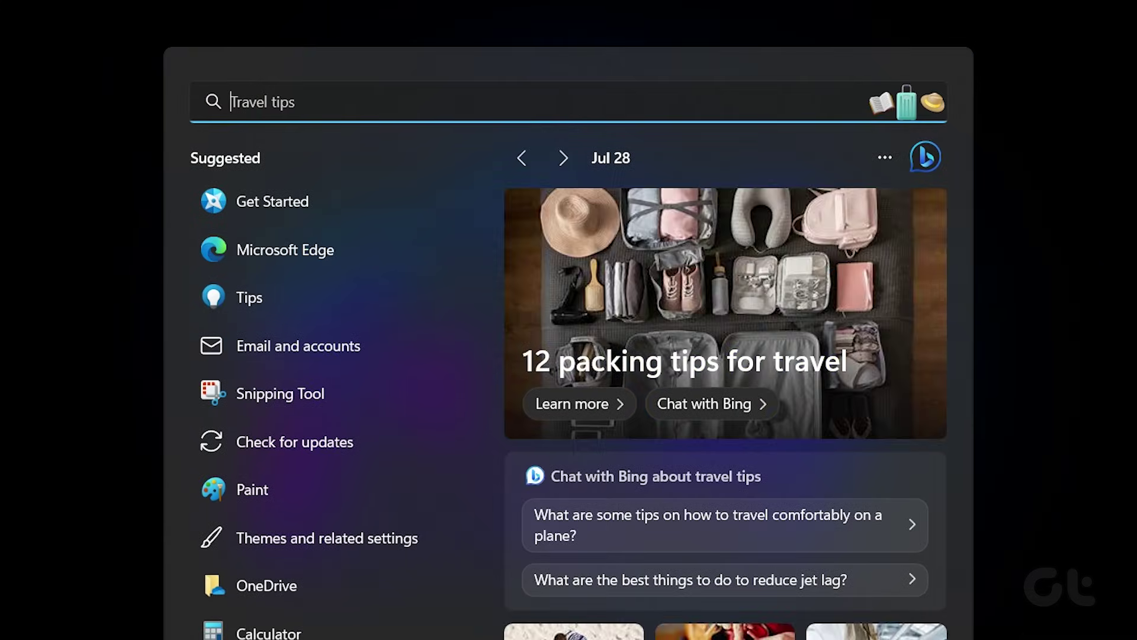
Search for Powershell and launch Windows PowerShell as administrator
type("Powershell")
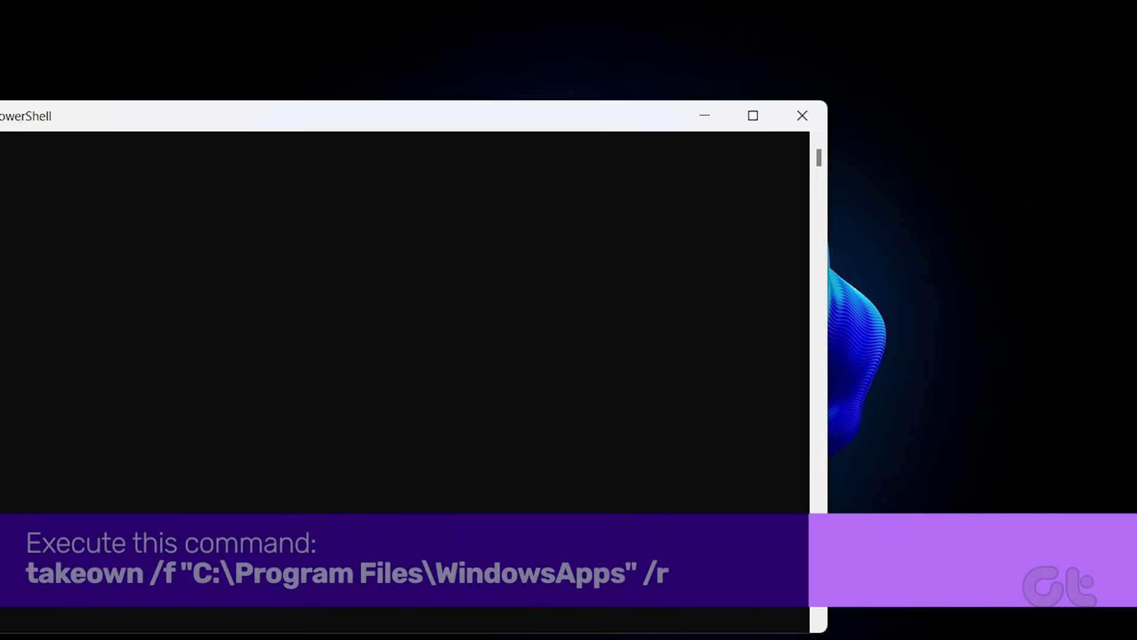
Enter takeown /f "C:\Program Files\Windowsapps" at the PowerShell prompt
type("takeown /f")
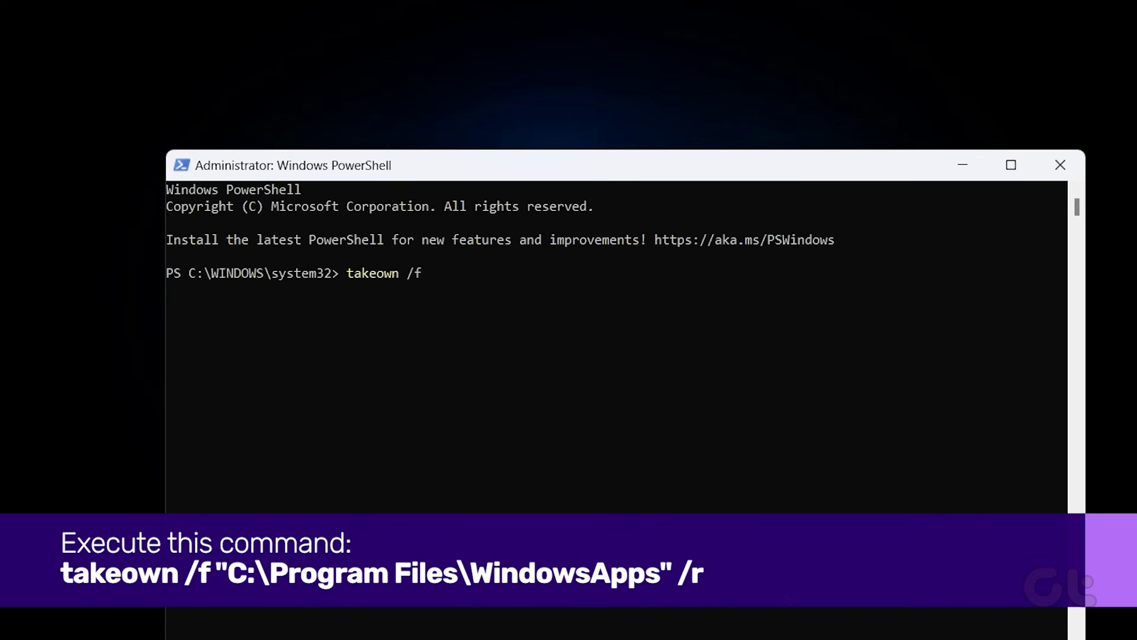
type(" \"C:\\Program Files\\Windowsapps\" /r")
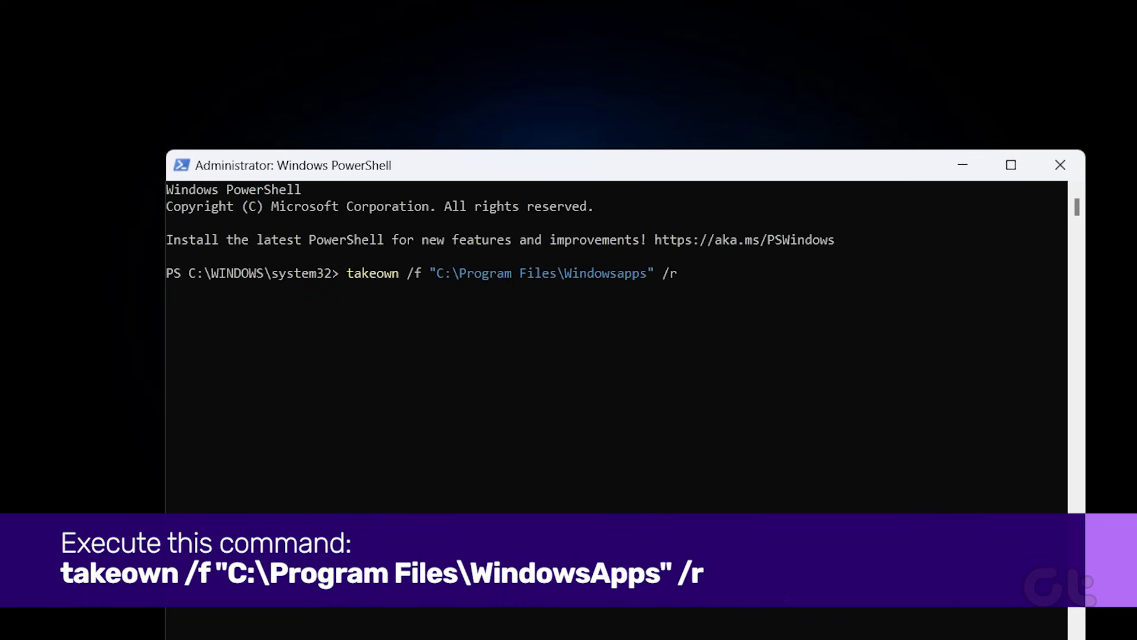
Run the takeown command on C:\Program Files\WindowsApps, listing SUCCESS lines for each file
key("Return")
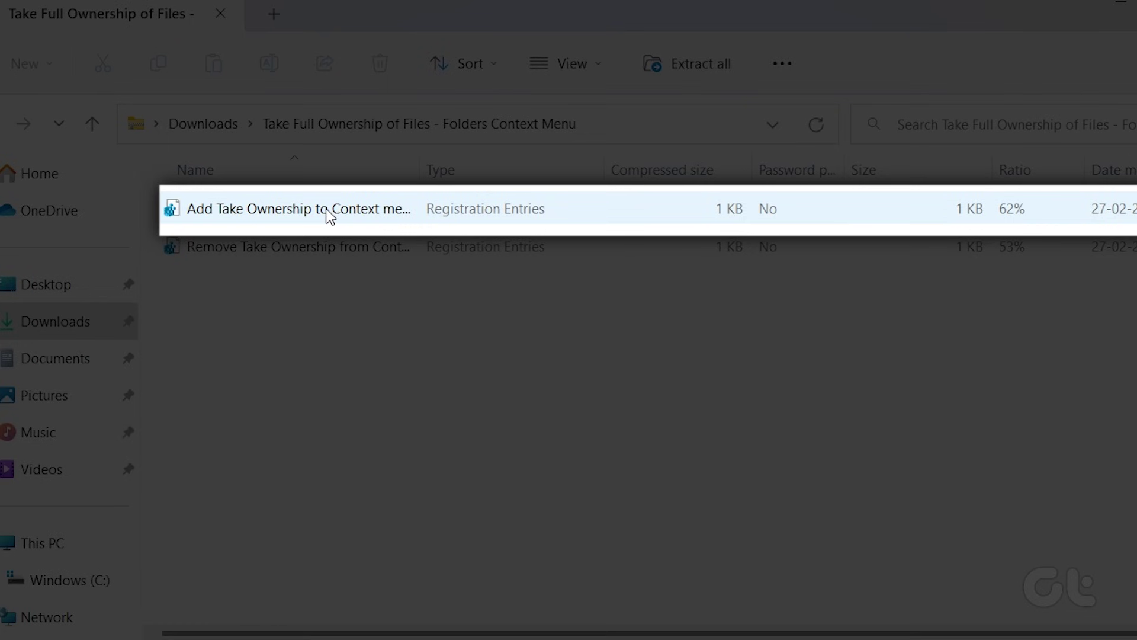
Run Add Take Ownership to Context menu.reg from the archive, allowing the unverified file
double_click(325, 212)
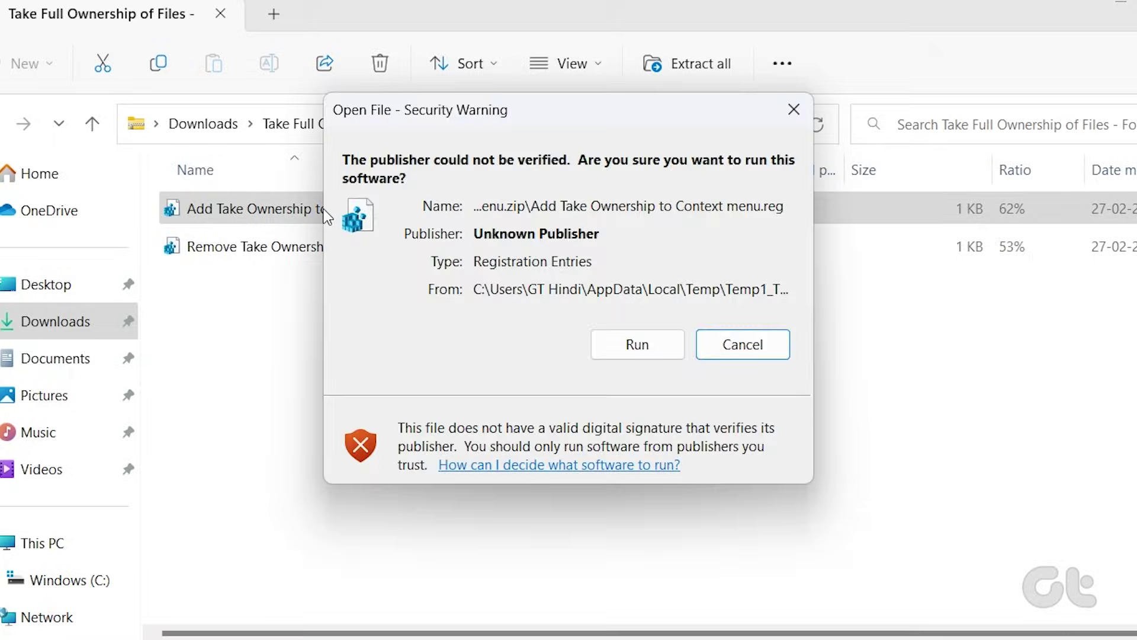
key("alt+r")
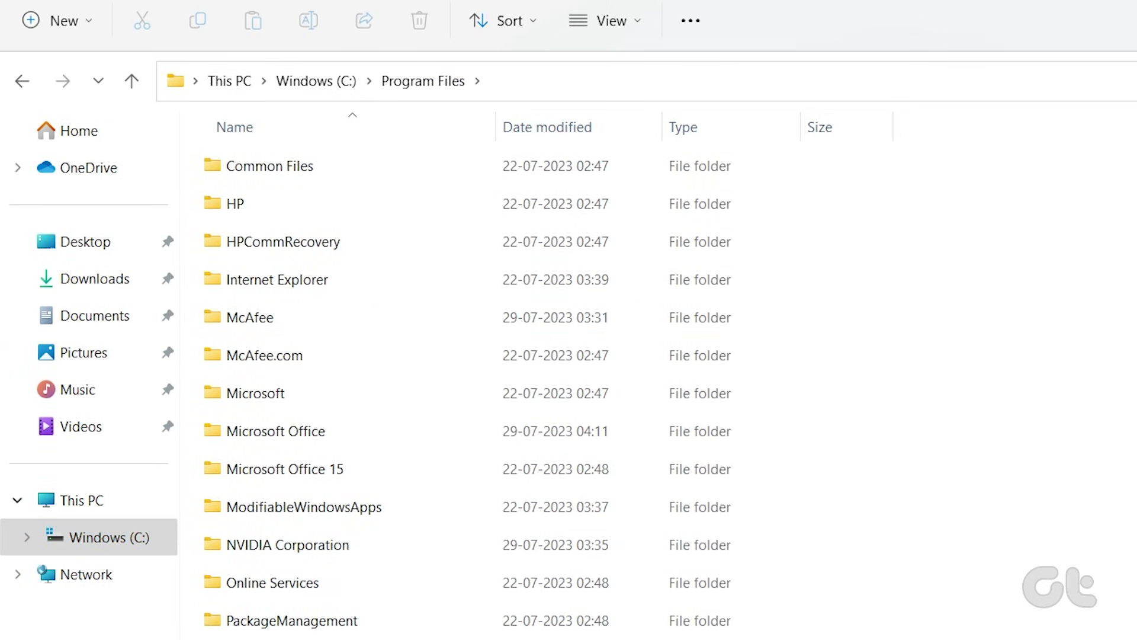
Use the new Take Ownership context-menu entry on WindowsApps in Program Files
scroll(474, 336, "down", 2)
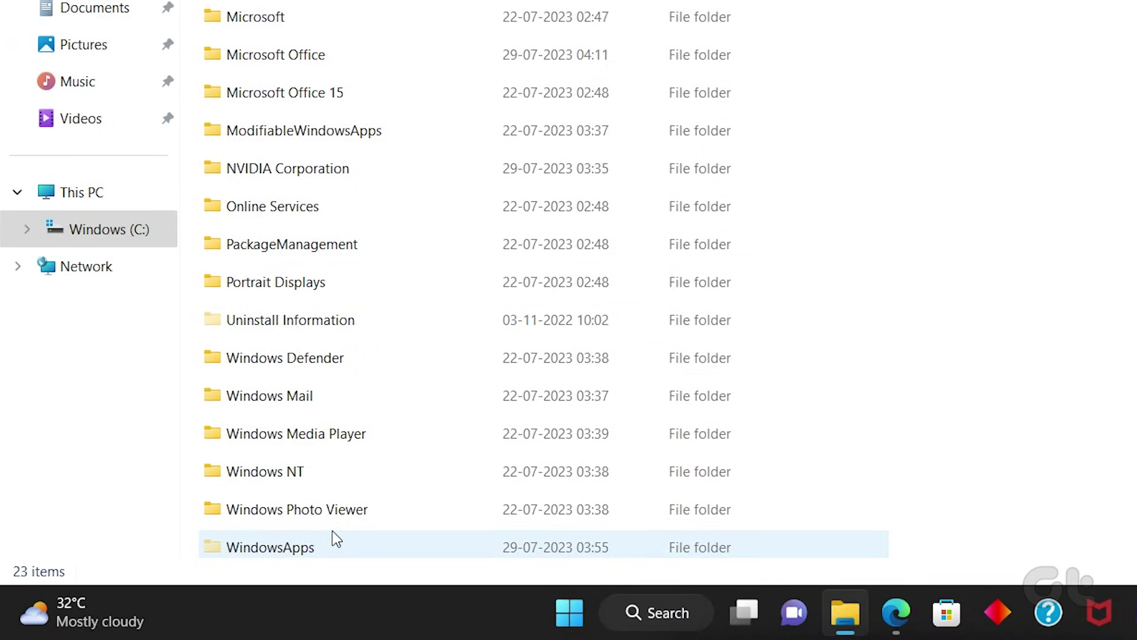
right_click(318, 551)
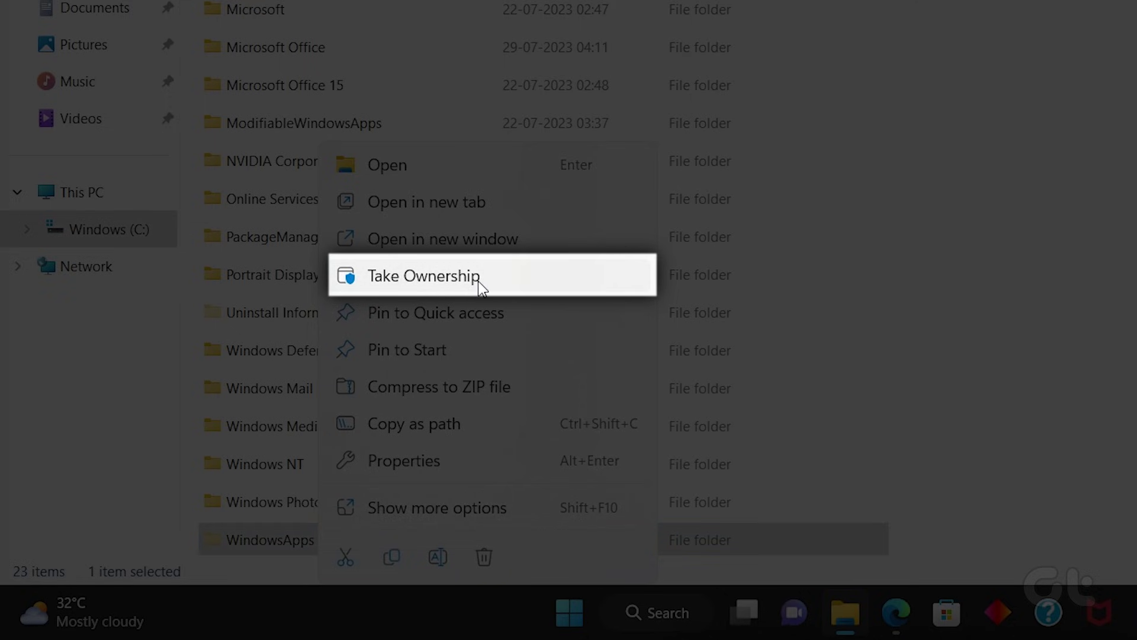
left_click(478, 281)
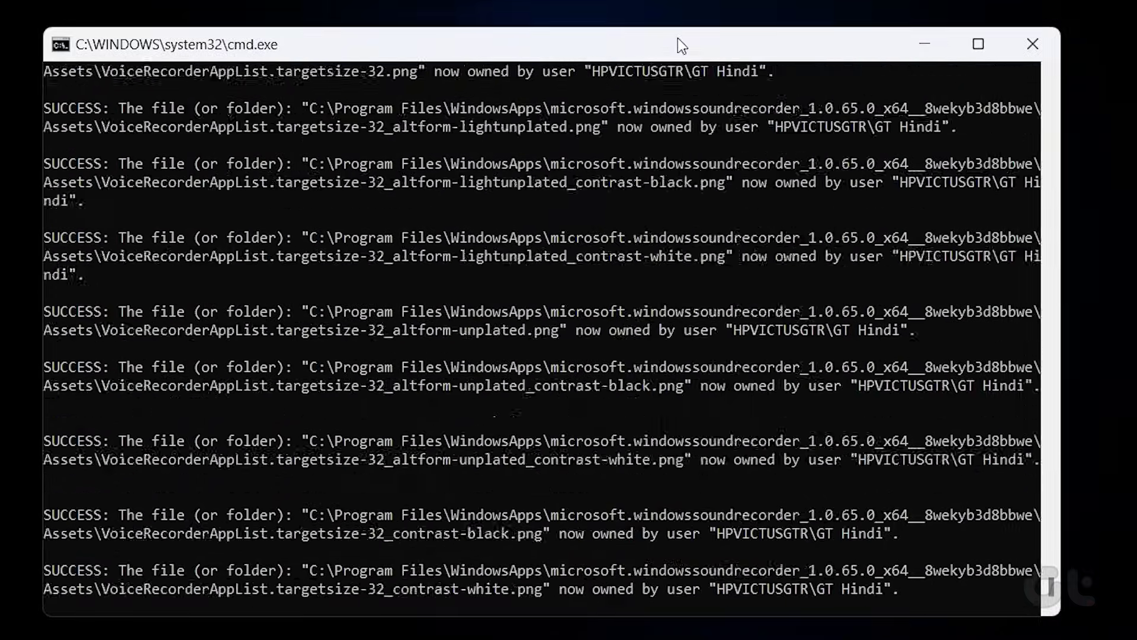